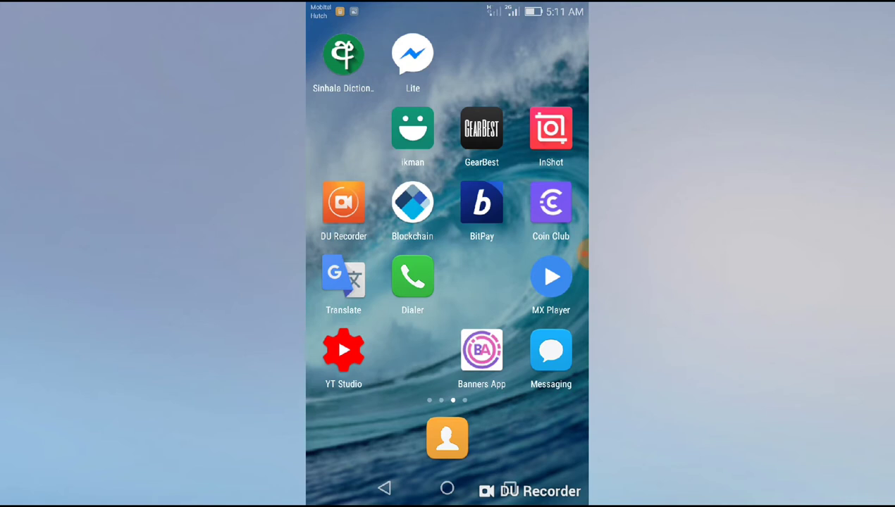
- Swipe back to the first home page, where the Play Store icon is
left_click_drag(352, 282, 550, 282)
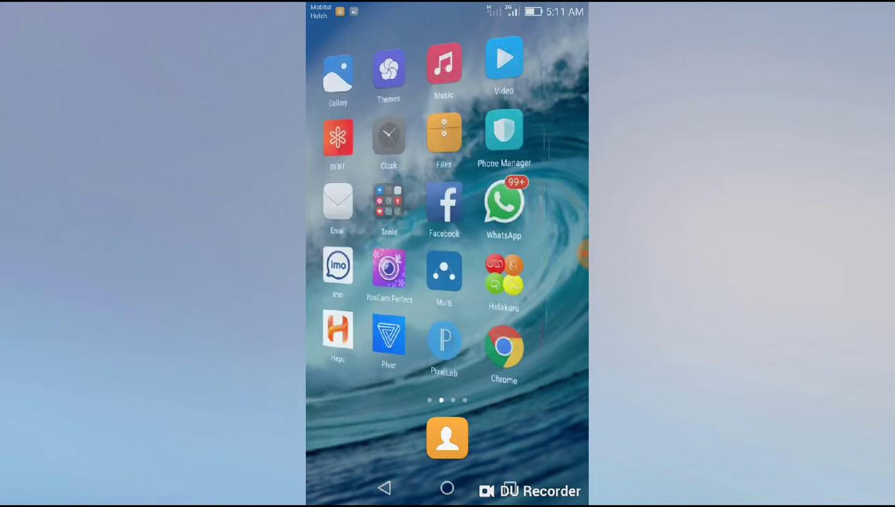
left_click_drag(353, 282, 550, 282)
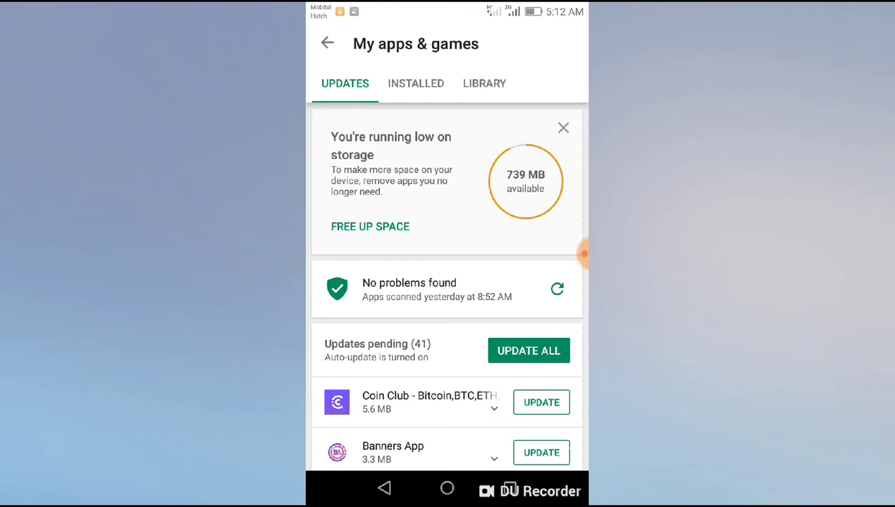
- Scroll the Updates list and start updating Banners App
scroll(447, 282, "down", 2)
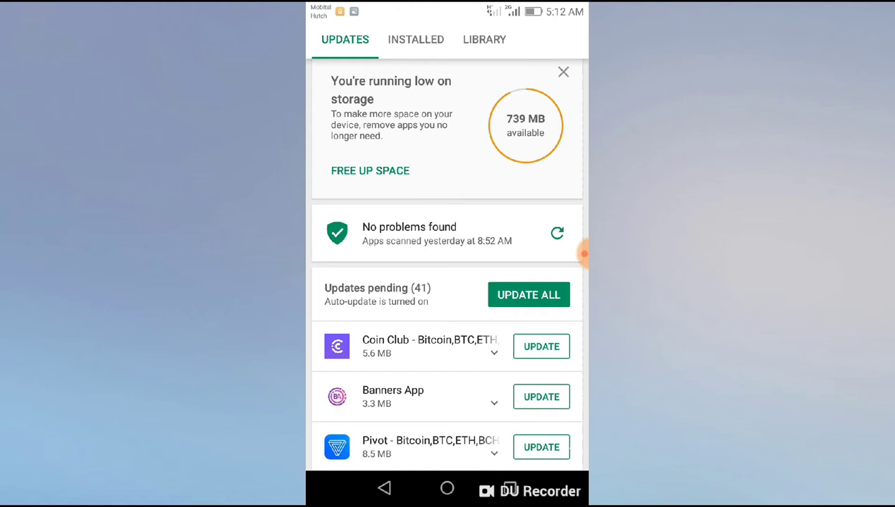
left_click(541, 397)
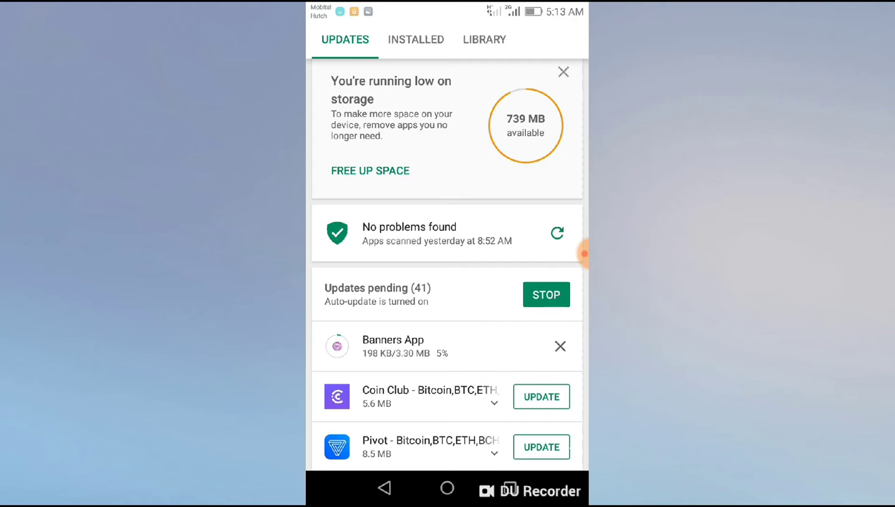
- Wait for the Banners App update to finish, then return to the top of the Updates list
left_click(583, 254)
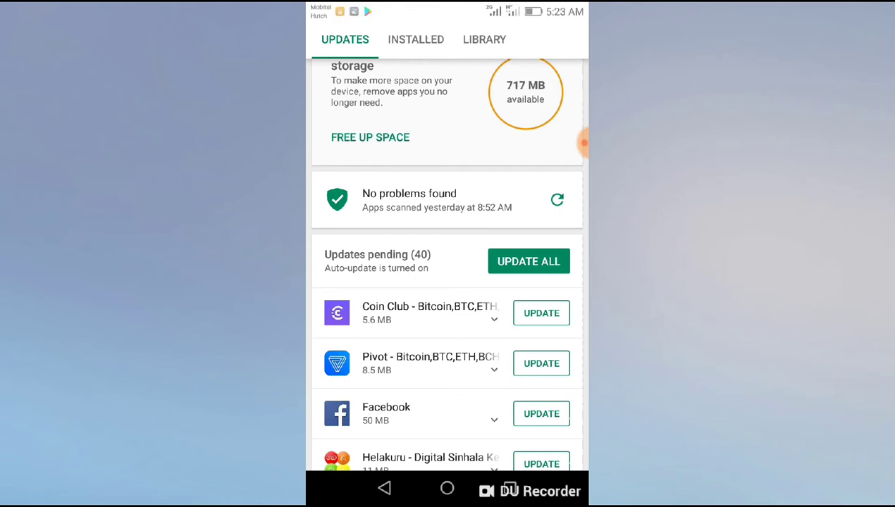
scroll(447, 282, "down", 2)
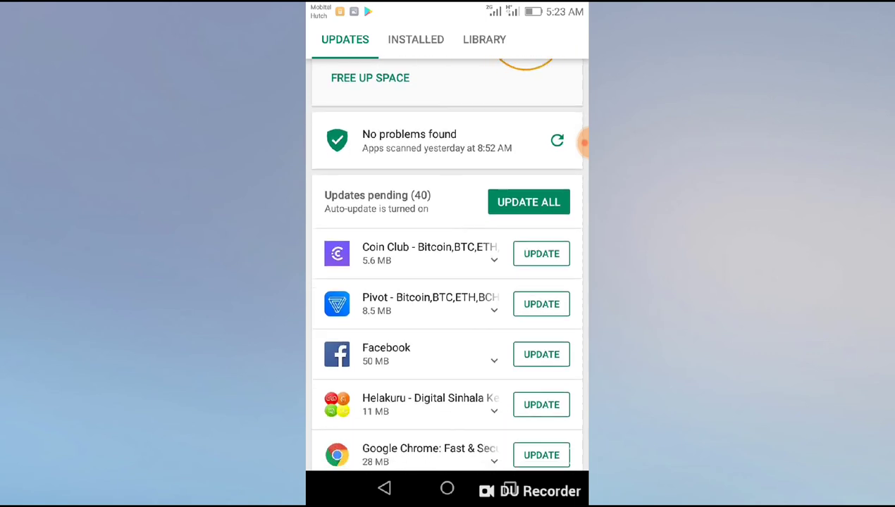
scroll(447, 282, "up", 5)
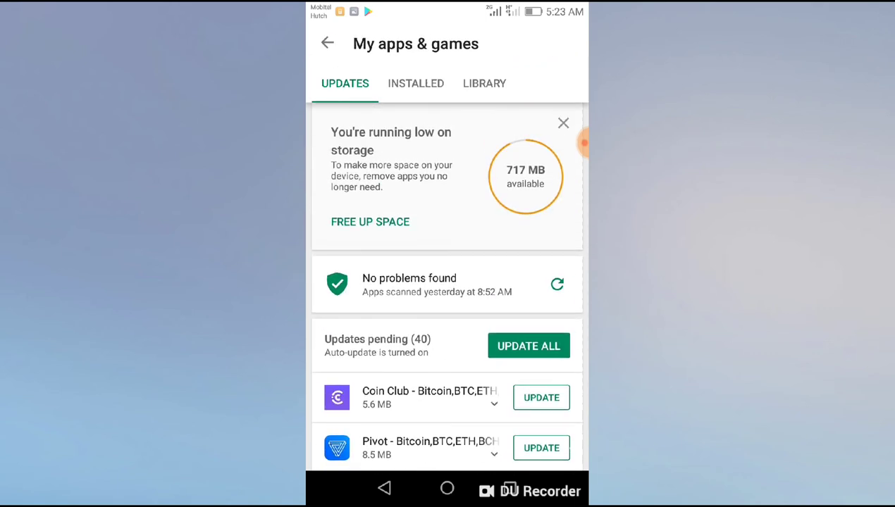
- Leave Play Store and page over to the home screen holding Banners App
left_click(447, 488)
left_click_drag(536, 282, 352, 282)
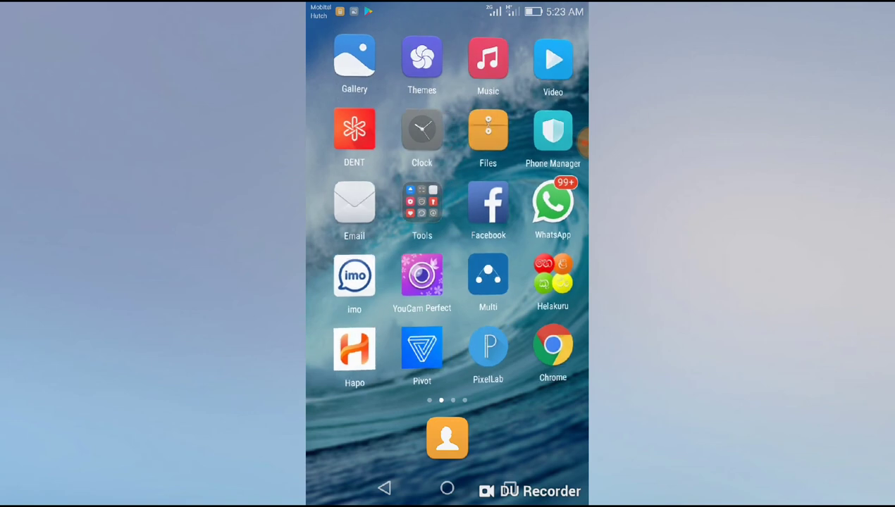
mouse_move(353, 282)
left_mouse_down()
mouse_move(536, 282)
mouse_move(352, 282)
left_mouse_up()
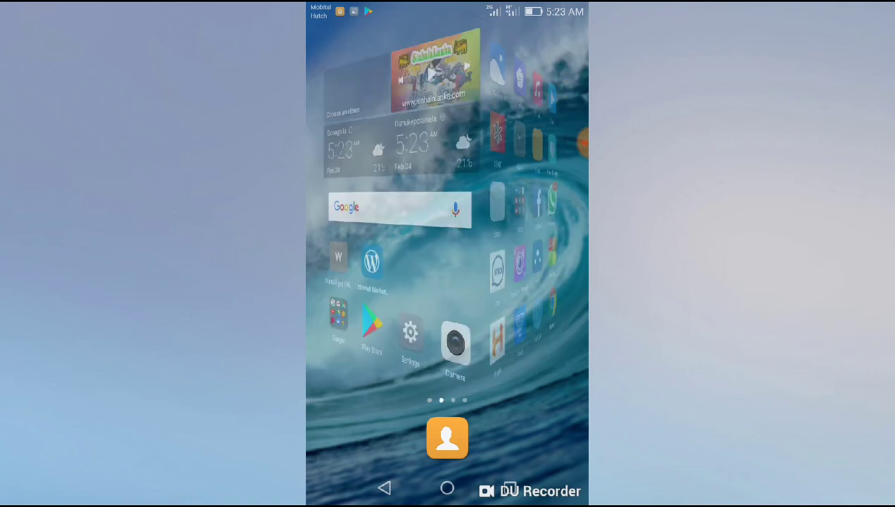
left_click_drag(536, 282, 352, 282)
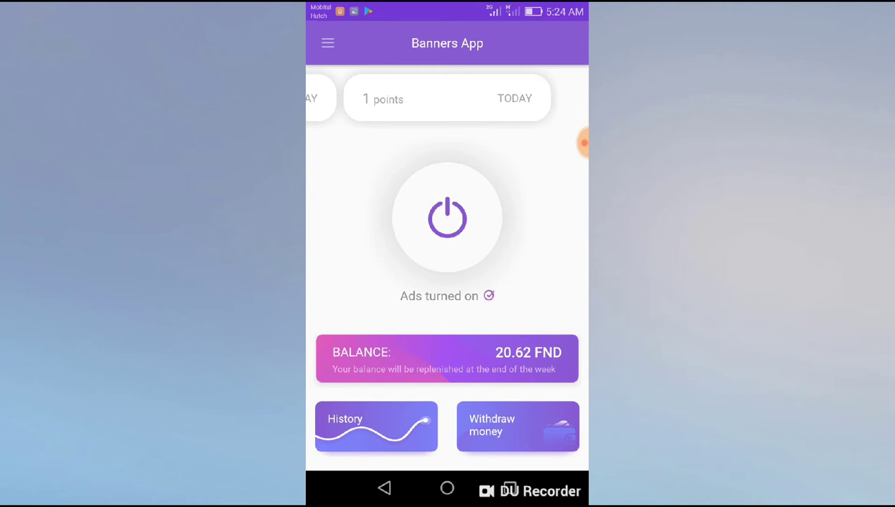
- Glance at the points history, then open Withdraw money from the dashboard
left_click(376, 427)
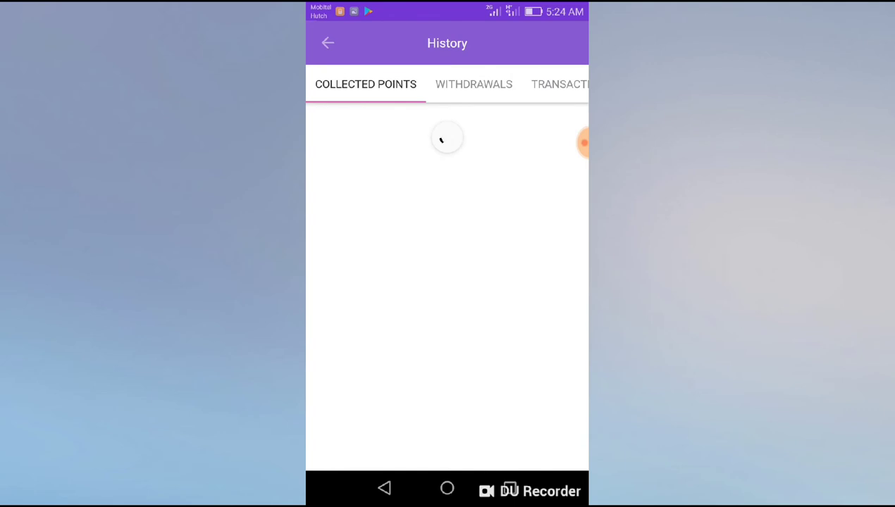
left_click(384, 489)
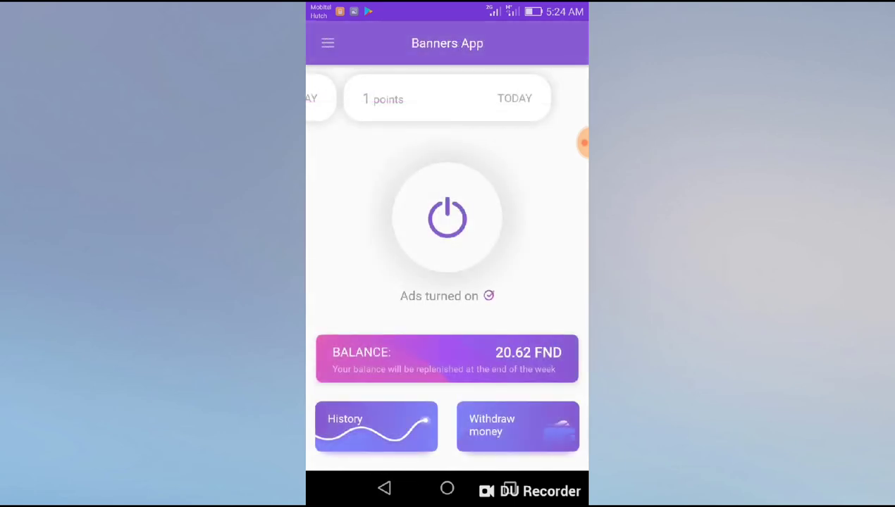
left_click(517, 426)
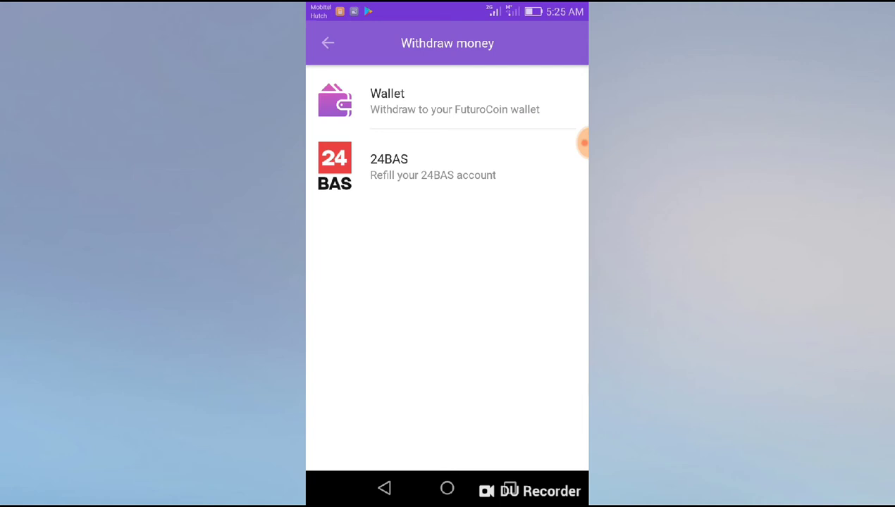
left_click(433, 167)
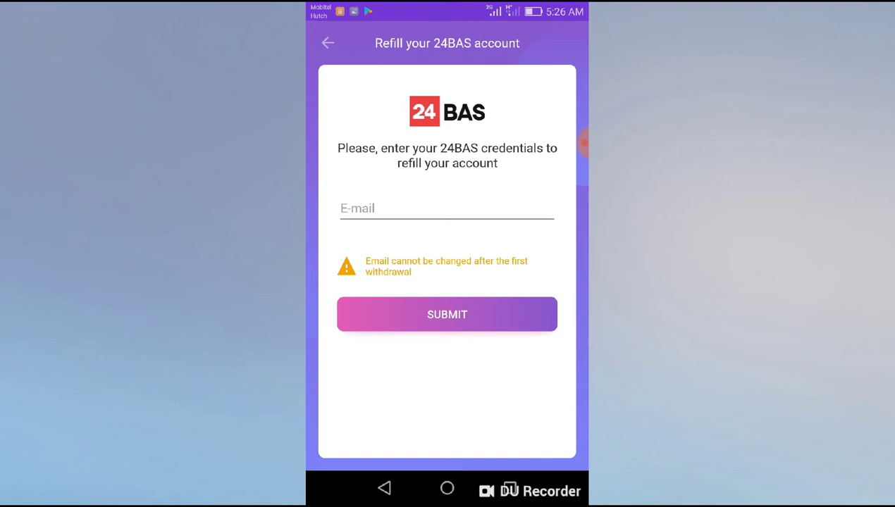
key("Escape")
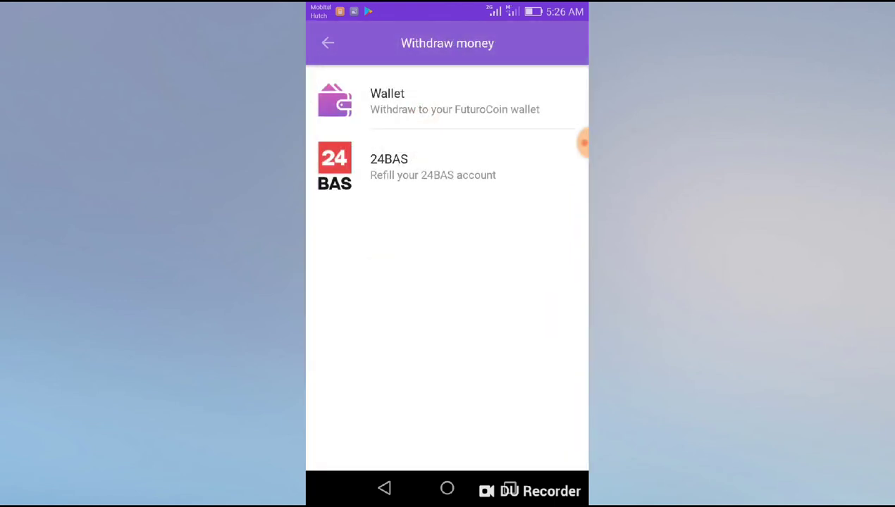
key("Escape")
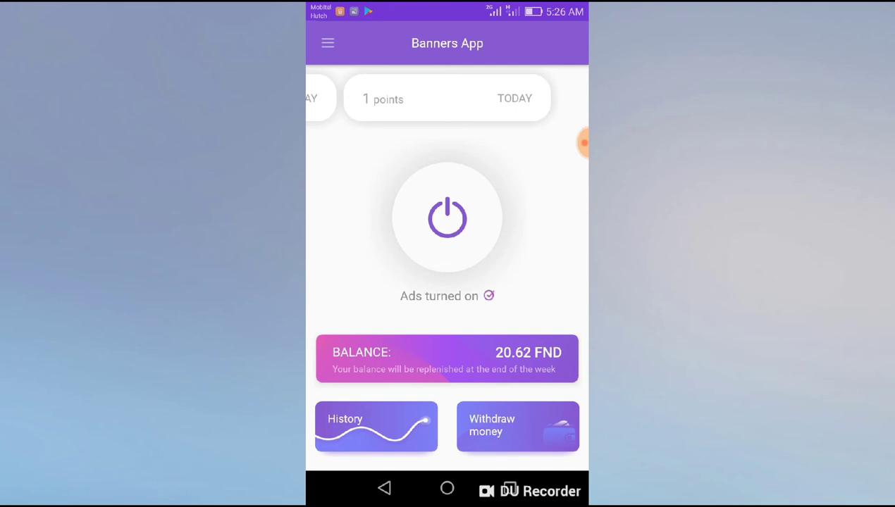
- Look through the side menu, close it, and exit Banners App to the home screen
left_click(327, 43)
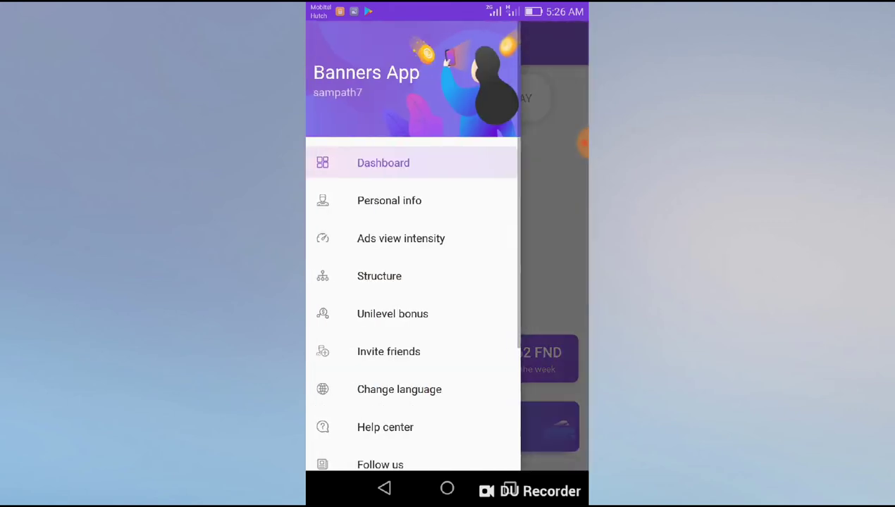
scroll(416, 353, "down", 3)
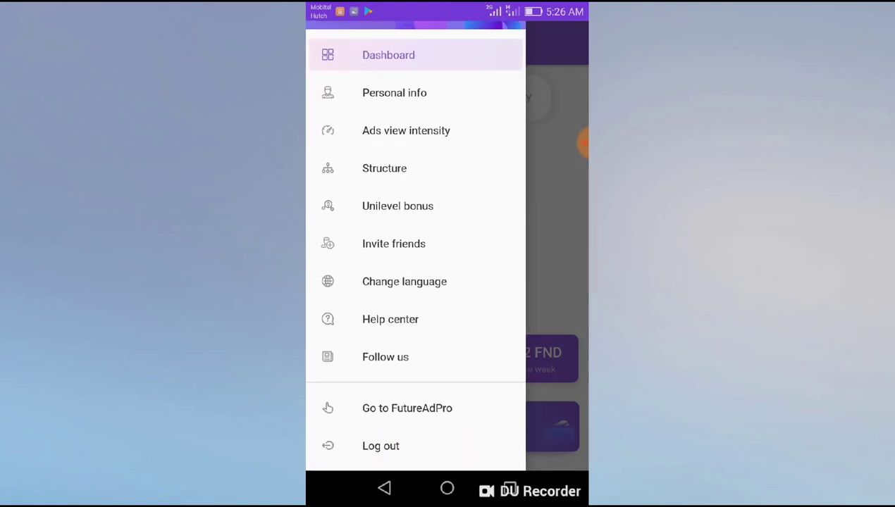
left_click(390, 320)
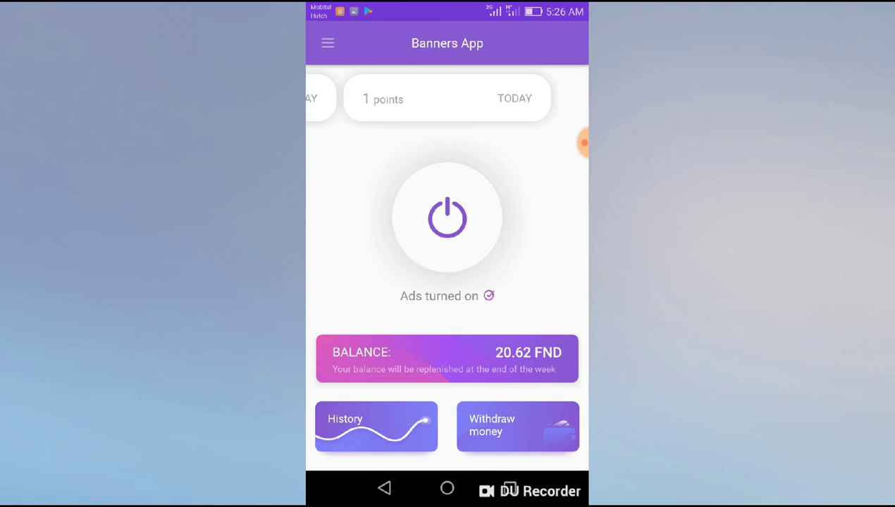
left_click(447, 489)
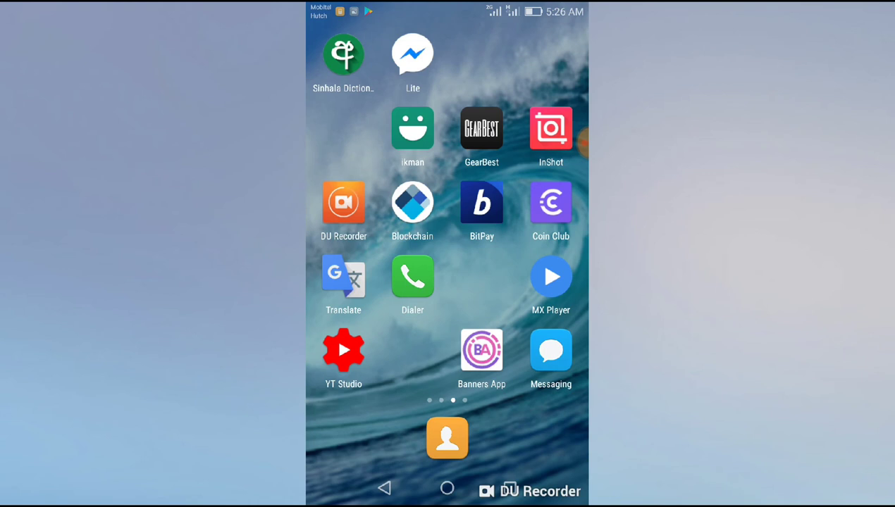
- Launch Chrome from the apps page to reach the yobit.net balances page
left_click_drag(366, 282, 549, 282)
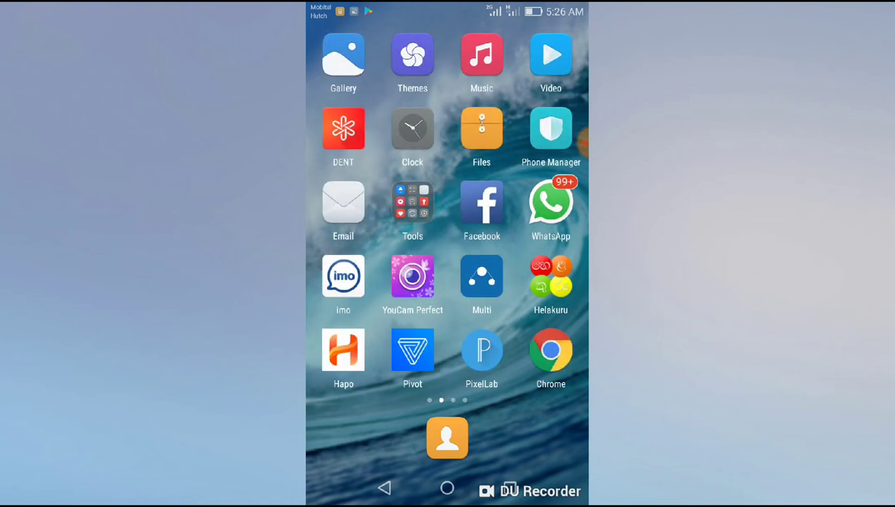
left_click(550, 350)
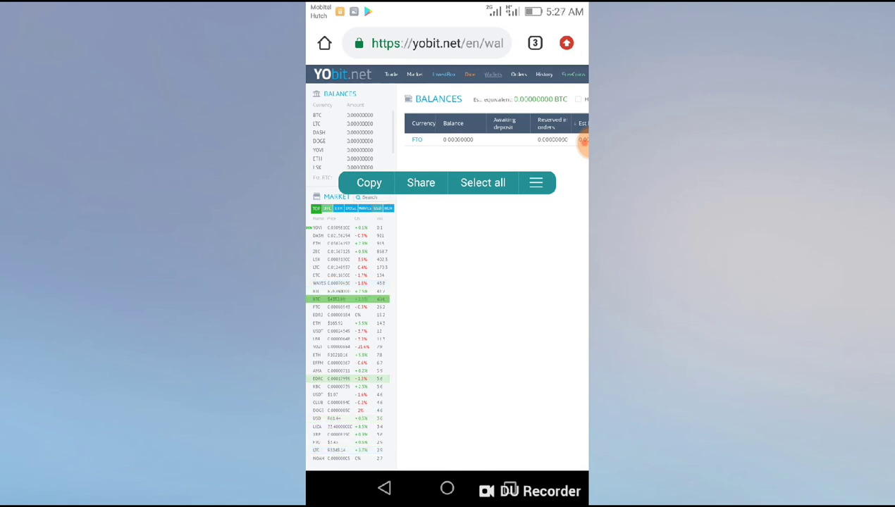
- Zoom into the BALANCES table and scroll across its columns
double_click(430, 141)
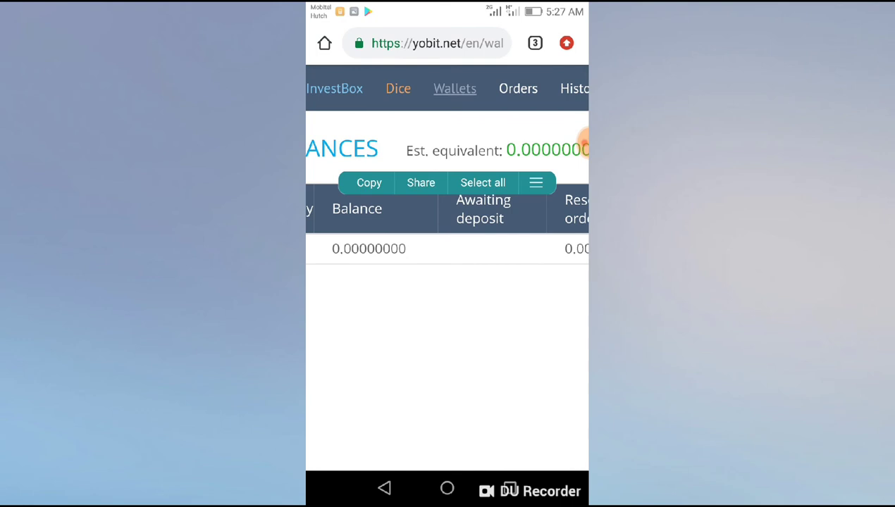
scroll(447, 275, "right", 4)
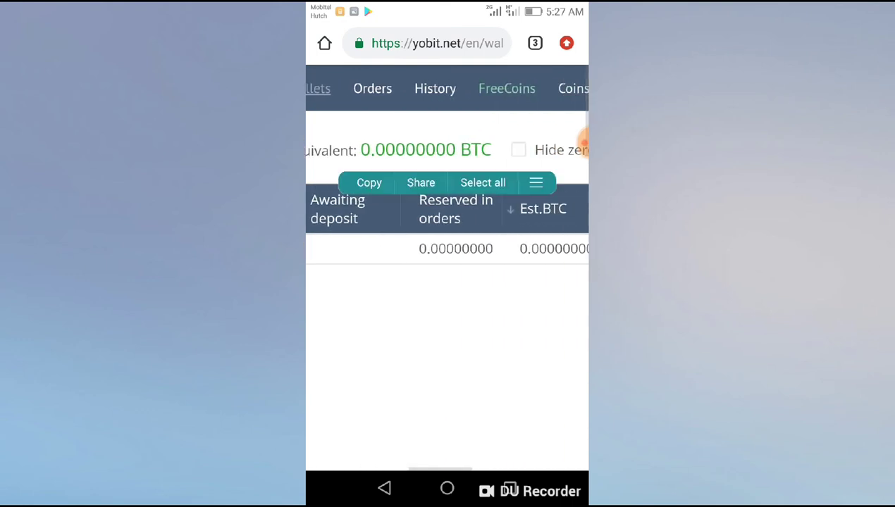
scroll(447, 249, "right", 5)
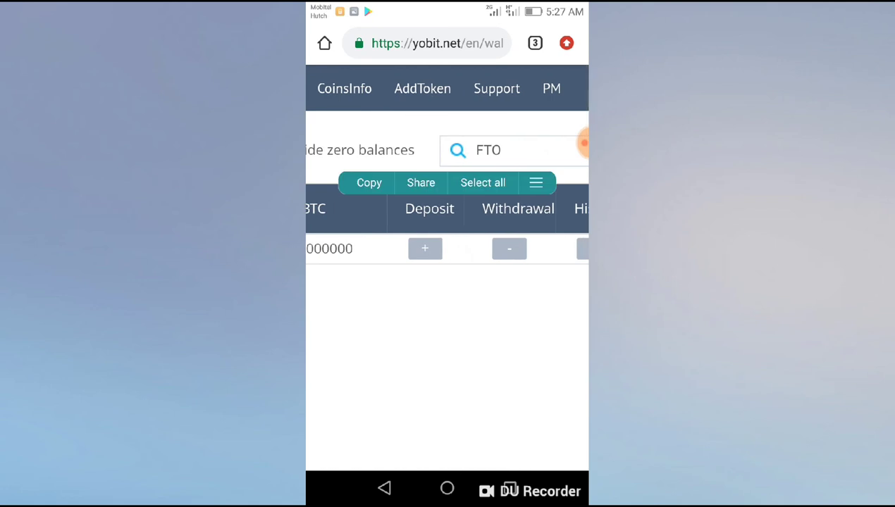
scroll(447, 248, "right", 3)
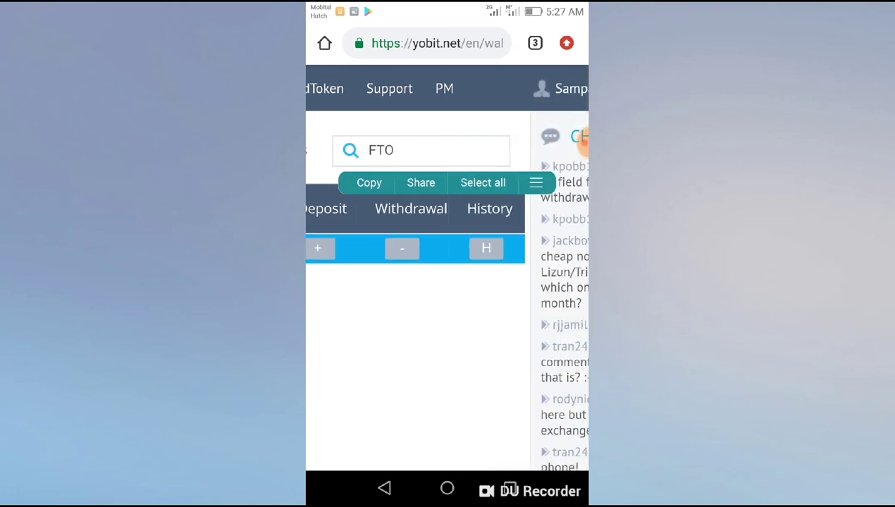
scroll(447, 248, "left", 5)
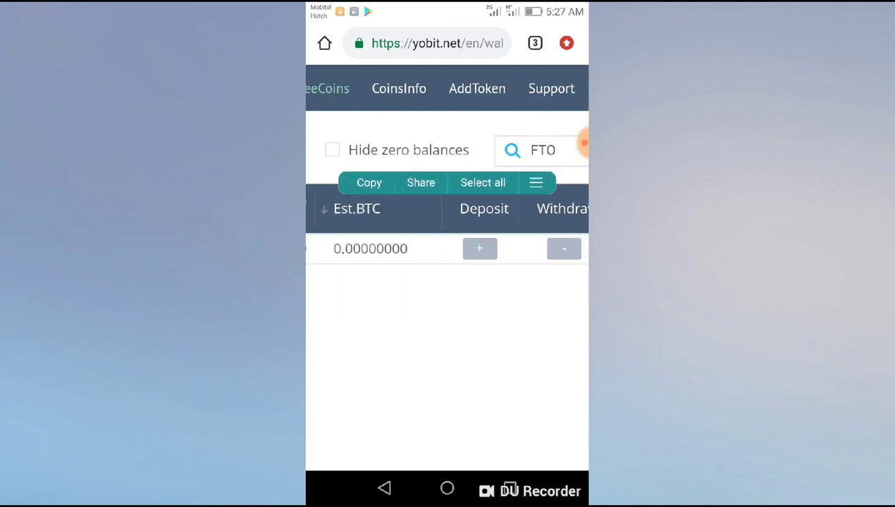
scroll(446, 249, "left", 3)
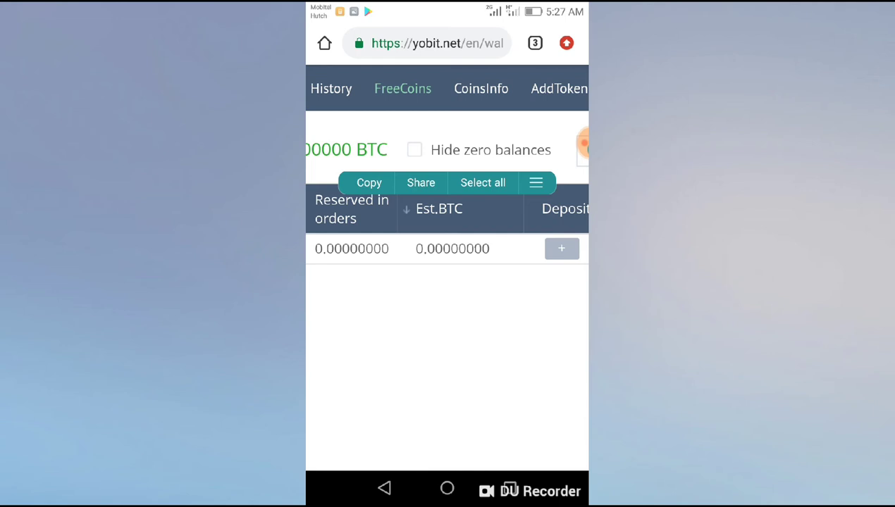
- Filter the balances to FTO and open the FTO deposit details
left_click(584, 144)
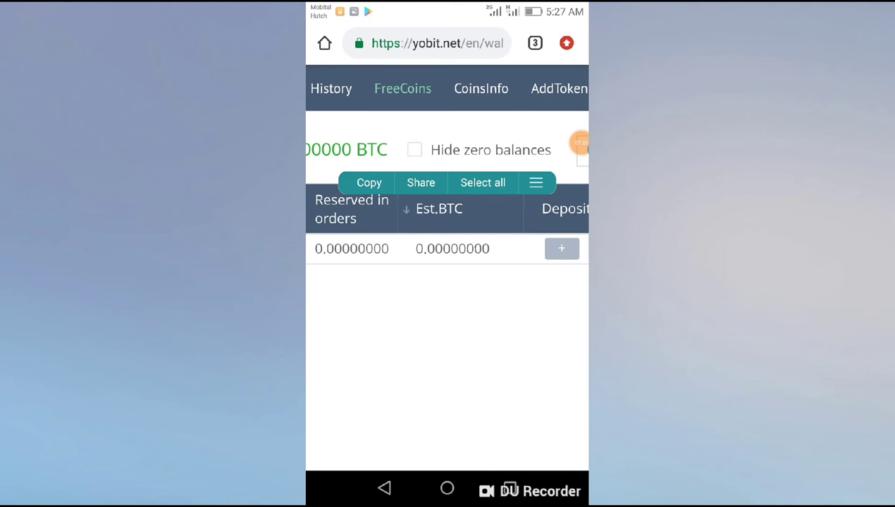
scroll(447, 211, "left", 3)
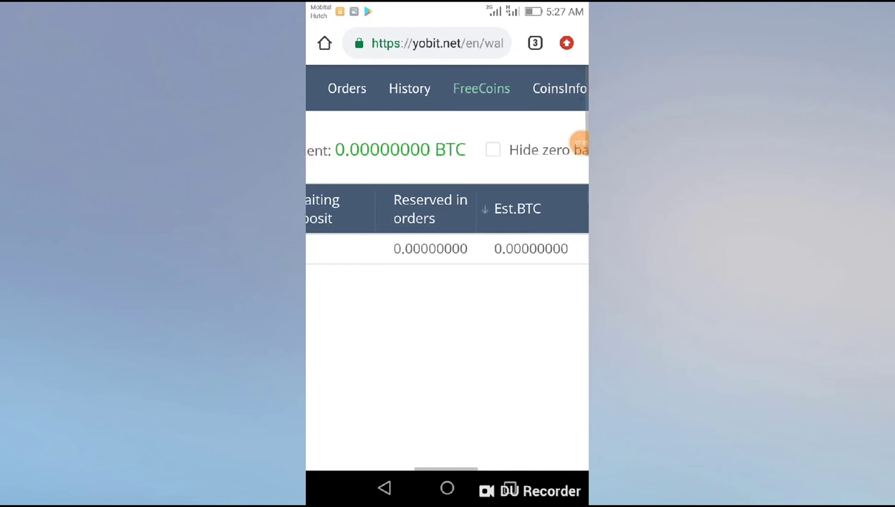
scroll(447, 212, "right", 3)
left_click(552, 248)
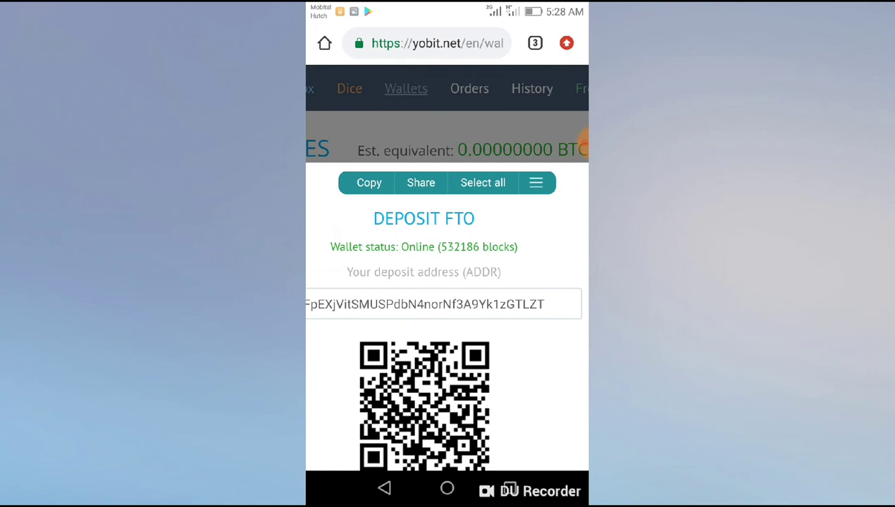
- Copy the full FTO deposit address, then go to the home screen
scroll(447, 275, "left", 2)
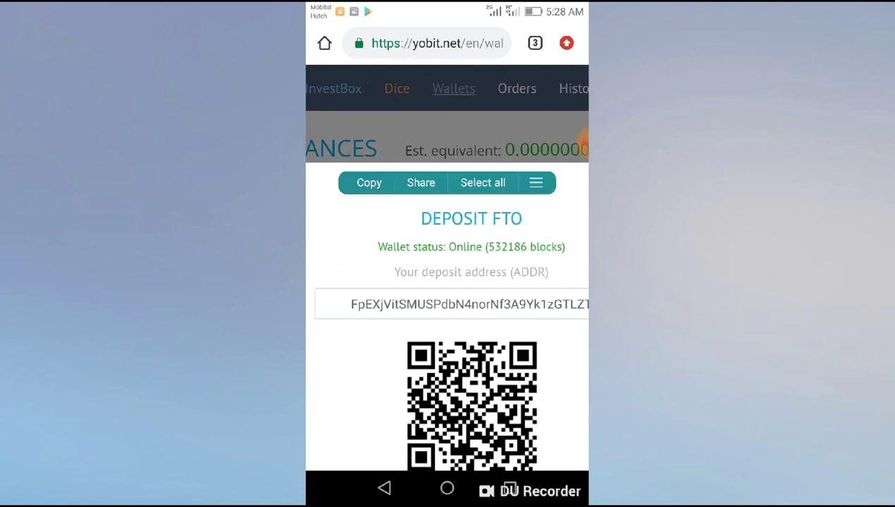
mouse_move(587, 320)
left_mouse_down()
mouse_move(547, 320)
mouse_move(581, 321)
left_mouse_up()
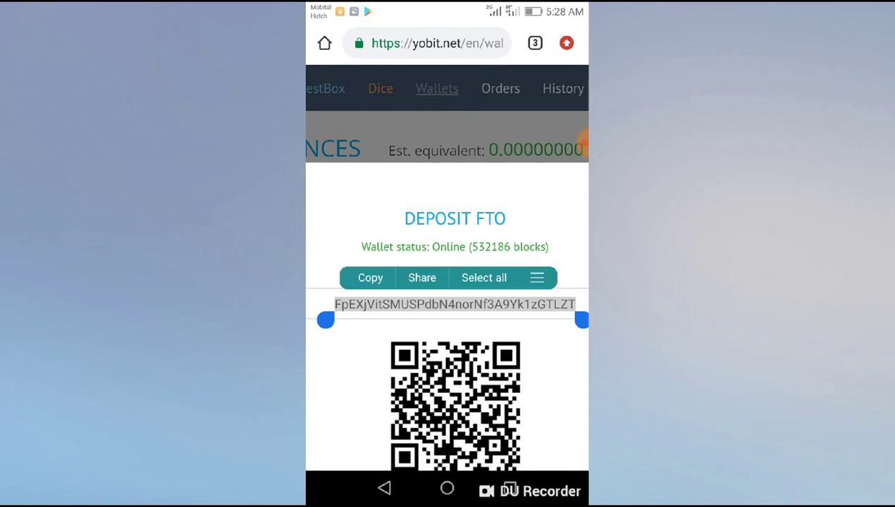
left_click(370, 278)
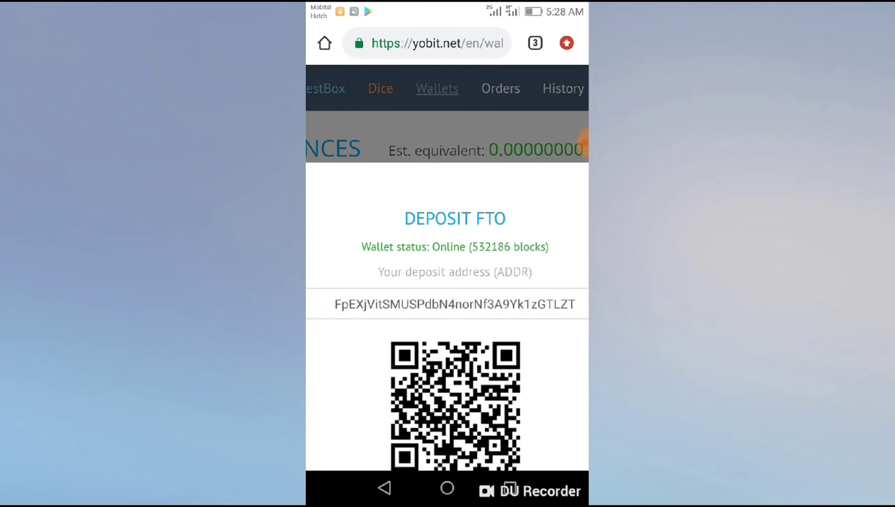
left_click(447, 489)
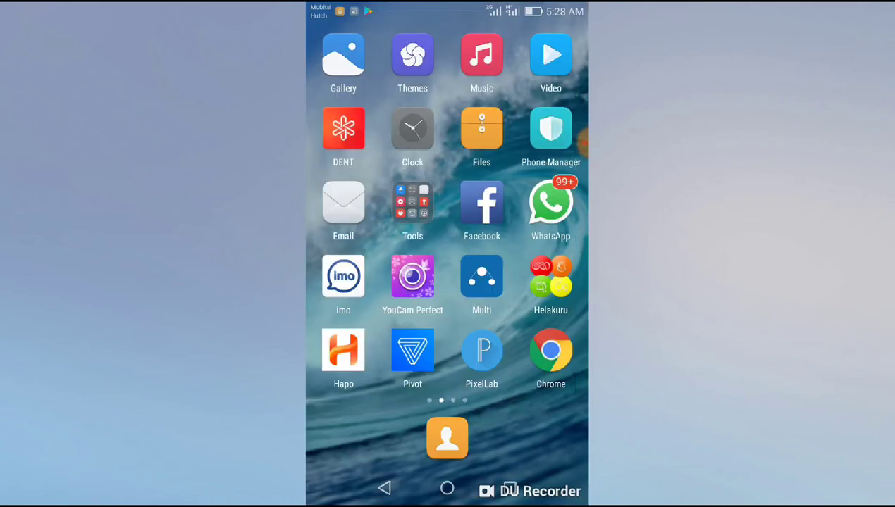
- Relaunch Banners App, open Withdraw money and choose the FuturoCoin Wallet option
mouse_move(352, 246)
left_mouse_down()
mouse_move(536, 247)
mouse_move(353, 247)
left_mouse_up()
left_click_drag(536, 246, 352, 246)
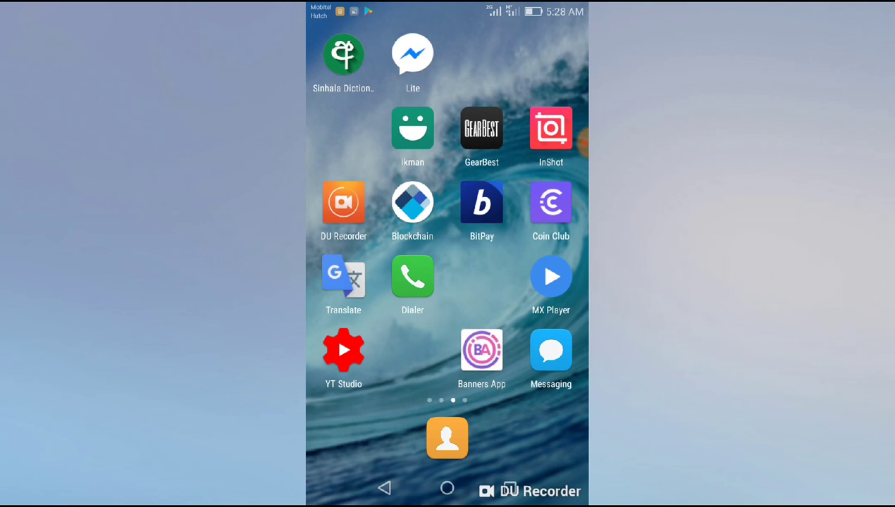
left_click(481, 350)
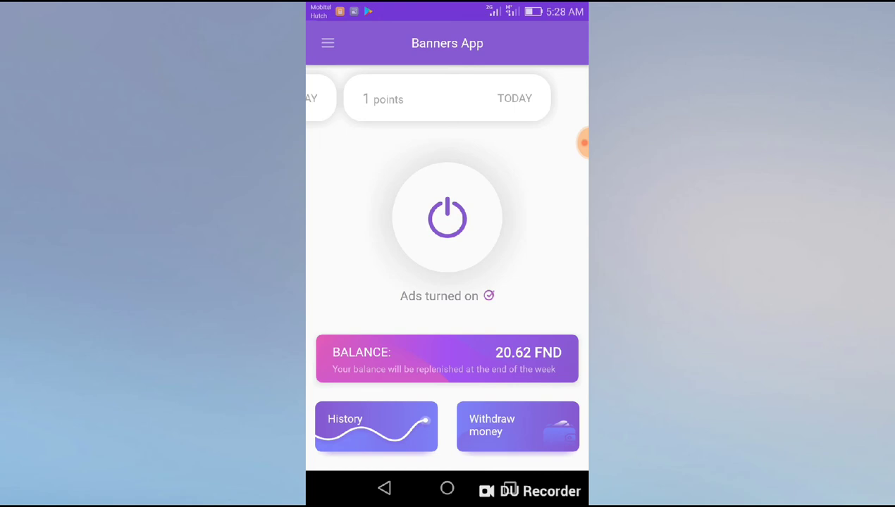
left_click(518, 426)
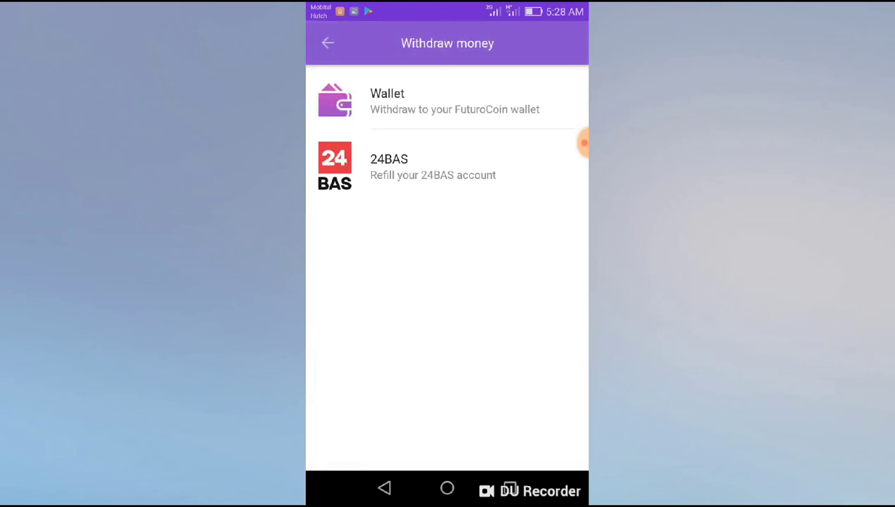
left_click(423, 101)
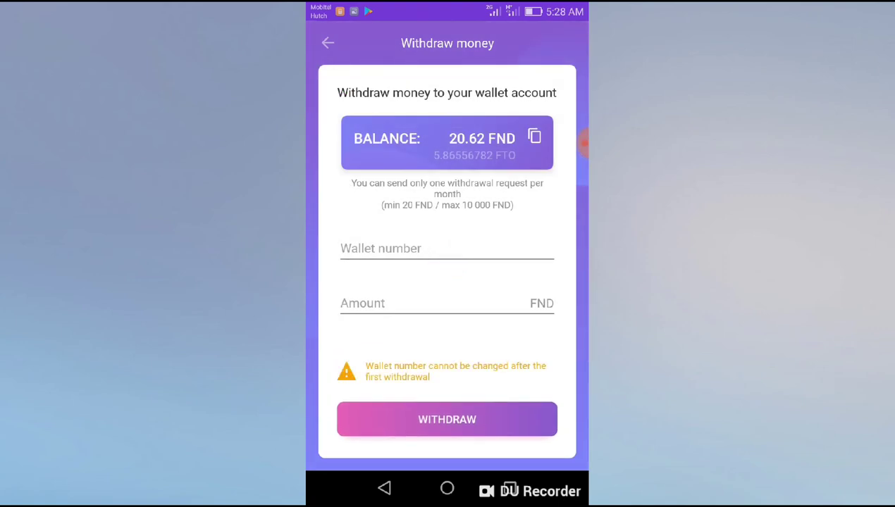
- Enter 20.62 FND, the full balance, as the withdrawal Amount
left_click(423, 303)
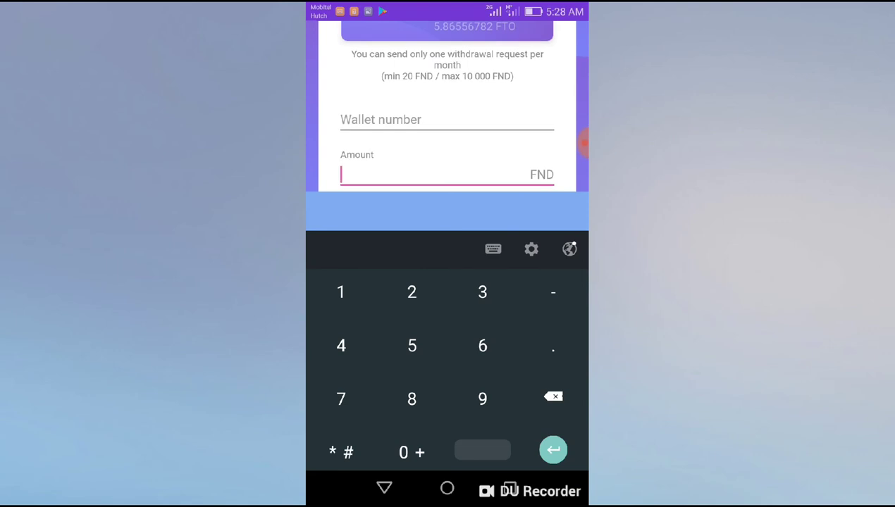
type("20.")
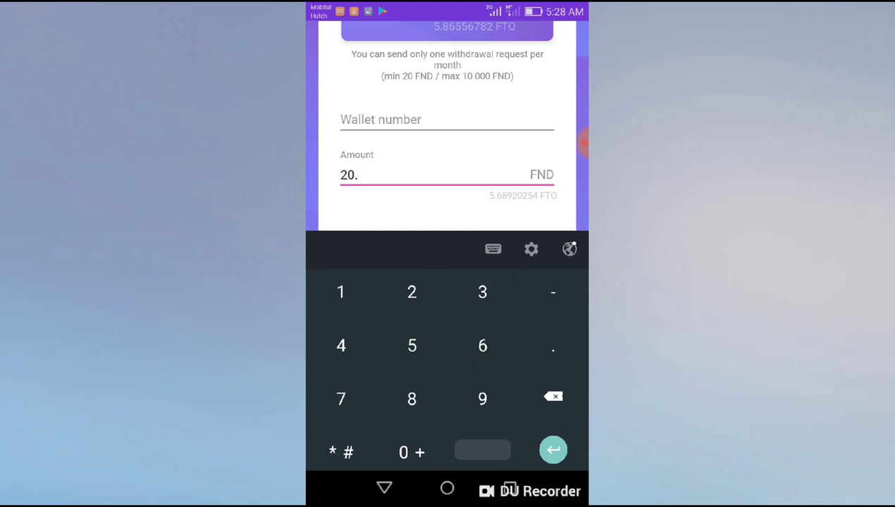
left_click(384, 489)
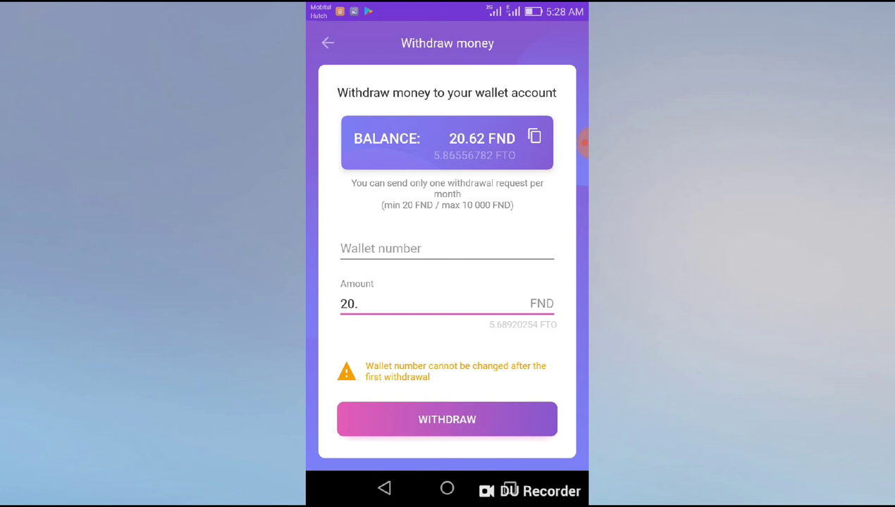
left_click(423, 303)
type("62")
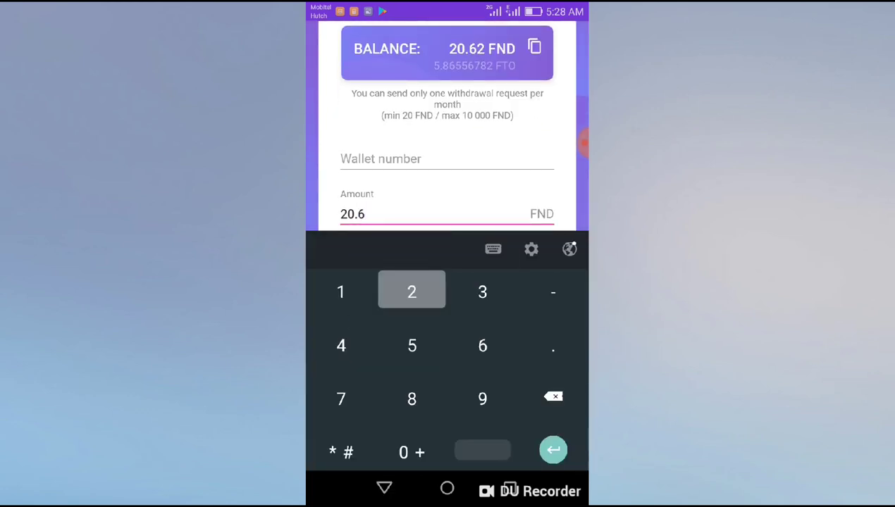
left_click(384, 488)
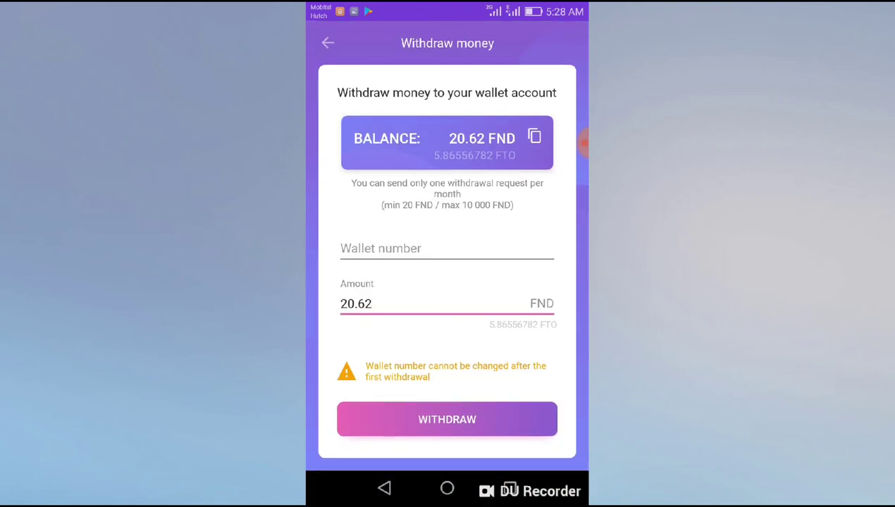
left_click(447, 248)
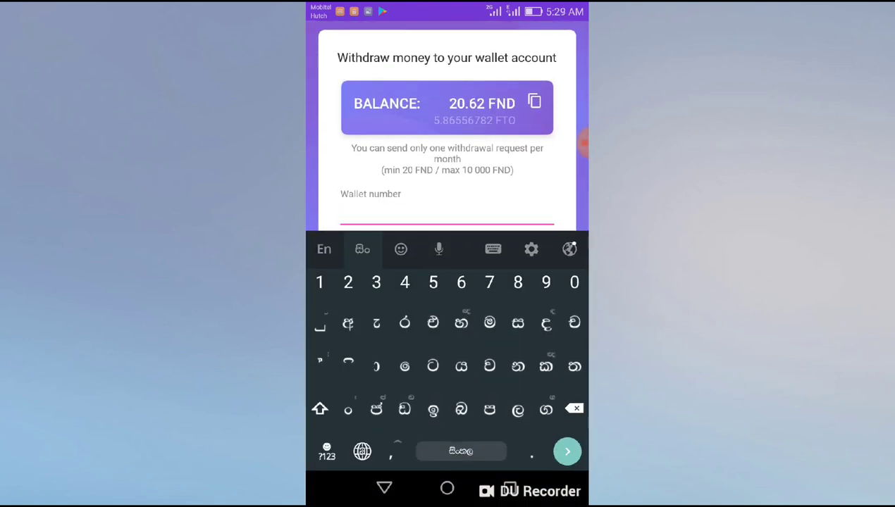
- Paste the copied FTO deposit address into Wallet number, then go to the Banners App Facebook post
left_click(340, 215)
left_click(341, 232)
left_click(349, 186)
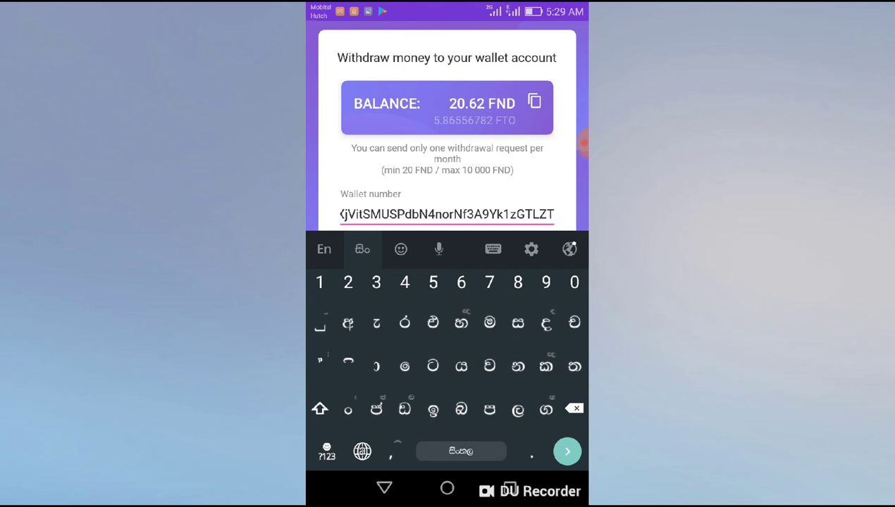
left_click(384, 487)
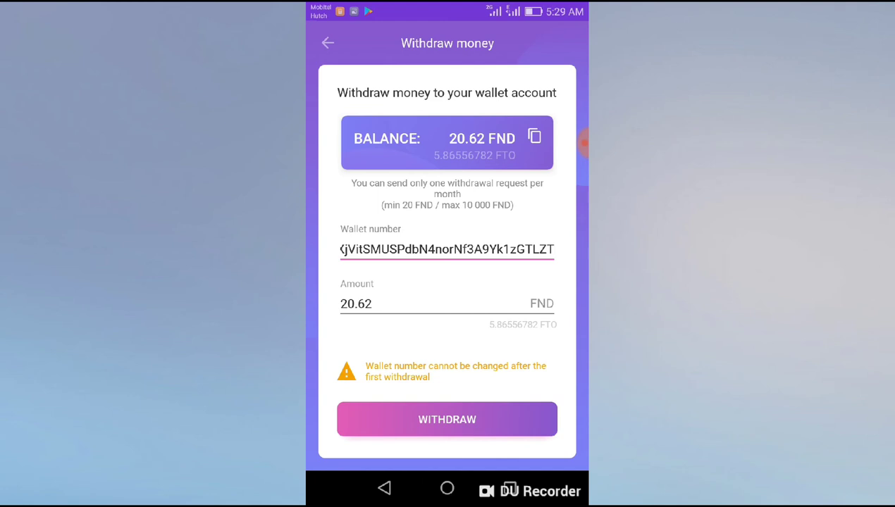
left_click(443, 261)
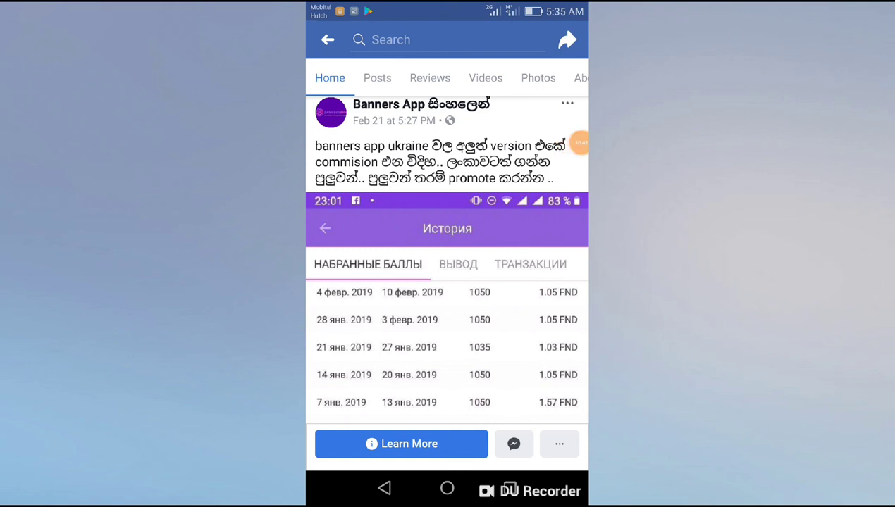
- Show the post's weekly FND earnings-history screenshot full-screen
scroll(447, 282, "down", 1)
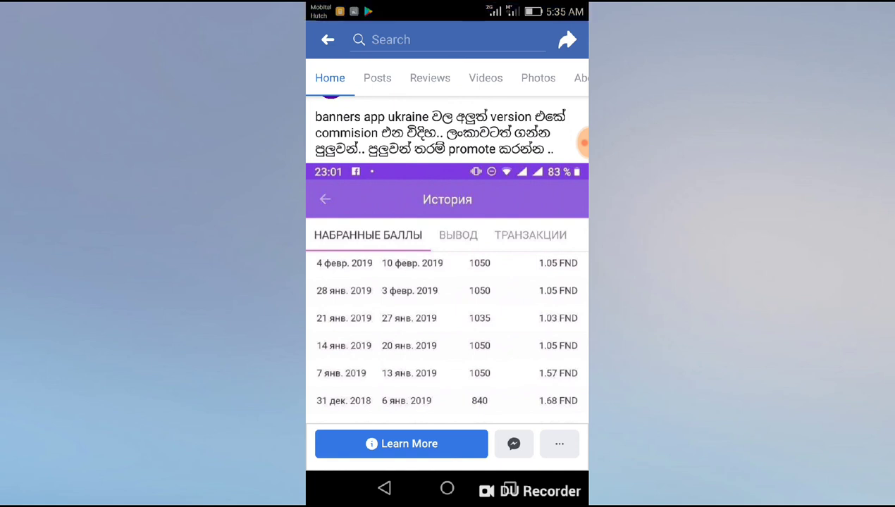
left_click(447, 324)
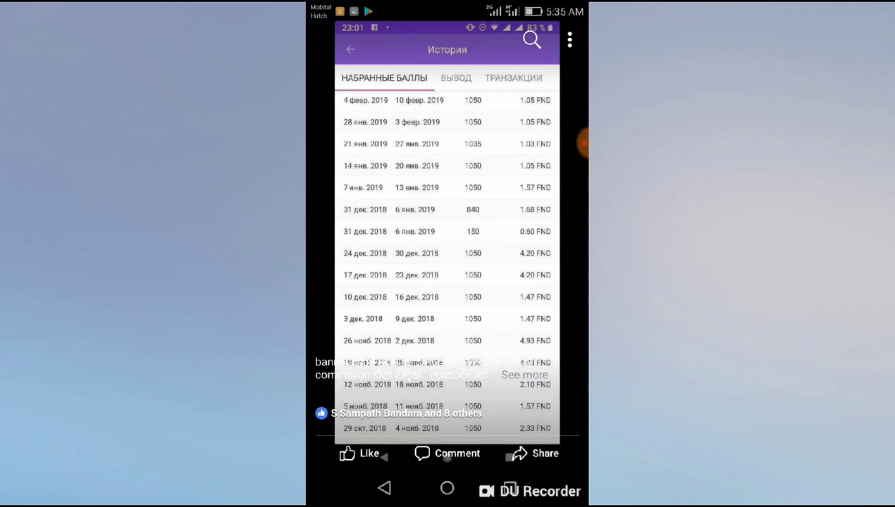